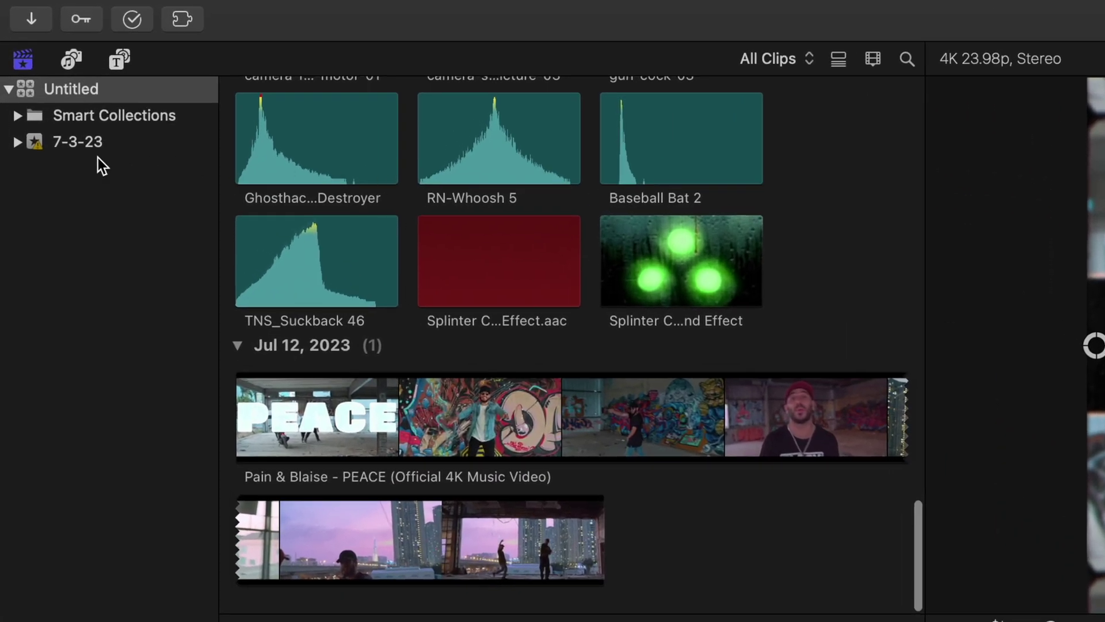
Show the 7-3-23 event's clips and bring up the PEACE music video clip's context menu.
{"action": "left_click", "coordinate": [94, 151]}
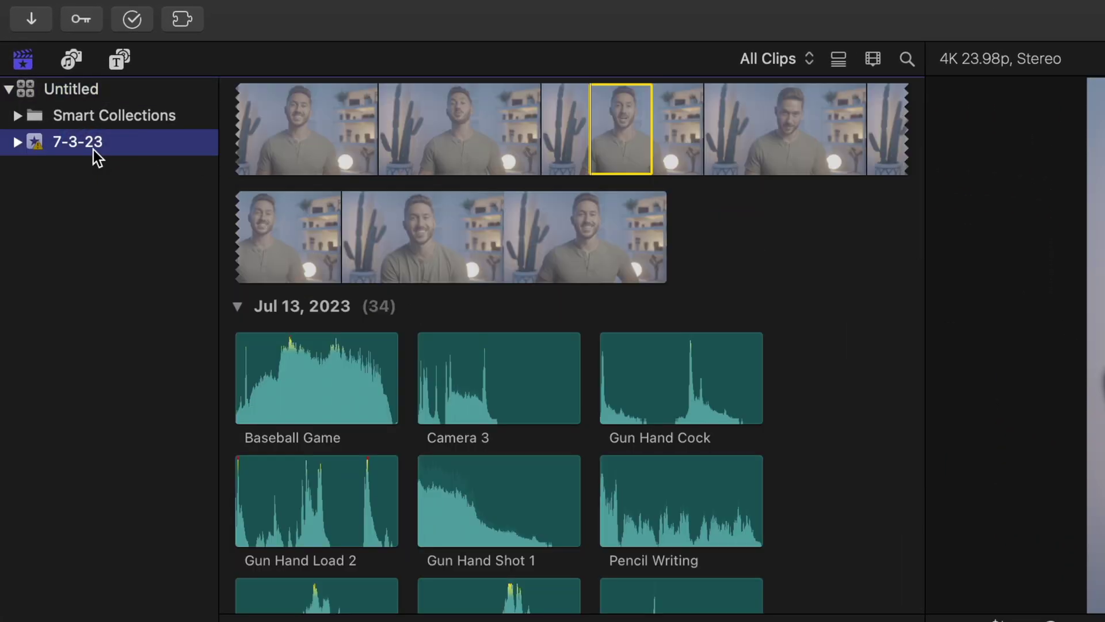
{"action": "right_click", "coordinate": [121, 149]}
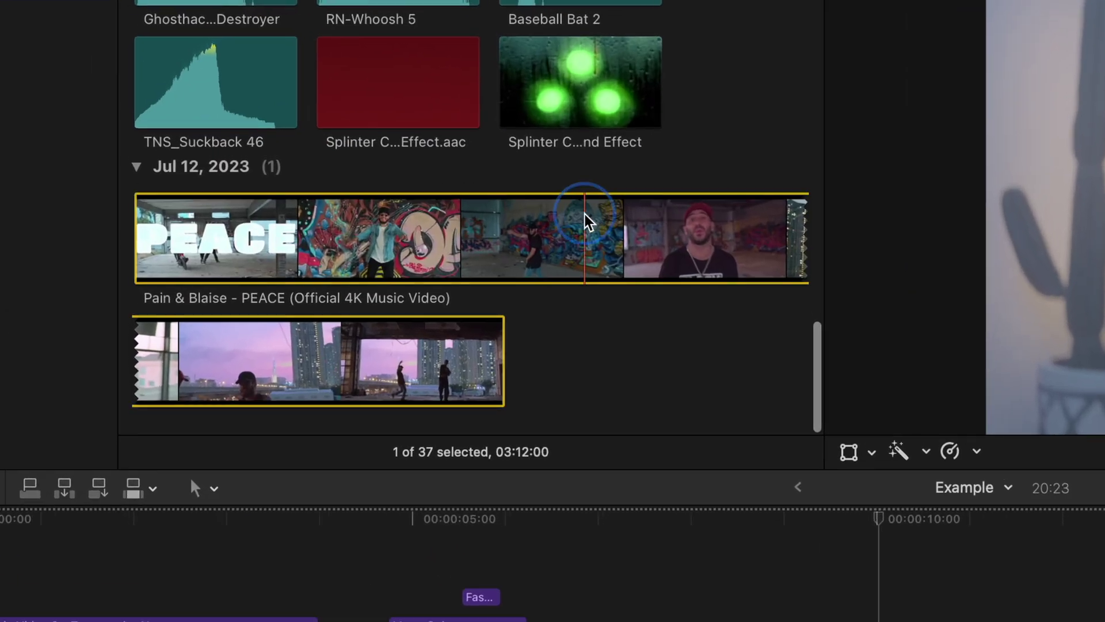
{"action": "right_click", "coordinate": [578, 249]}
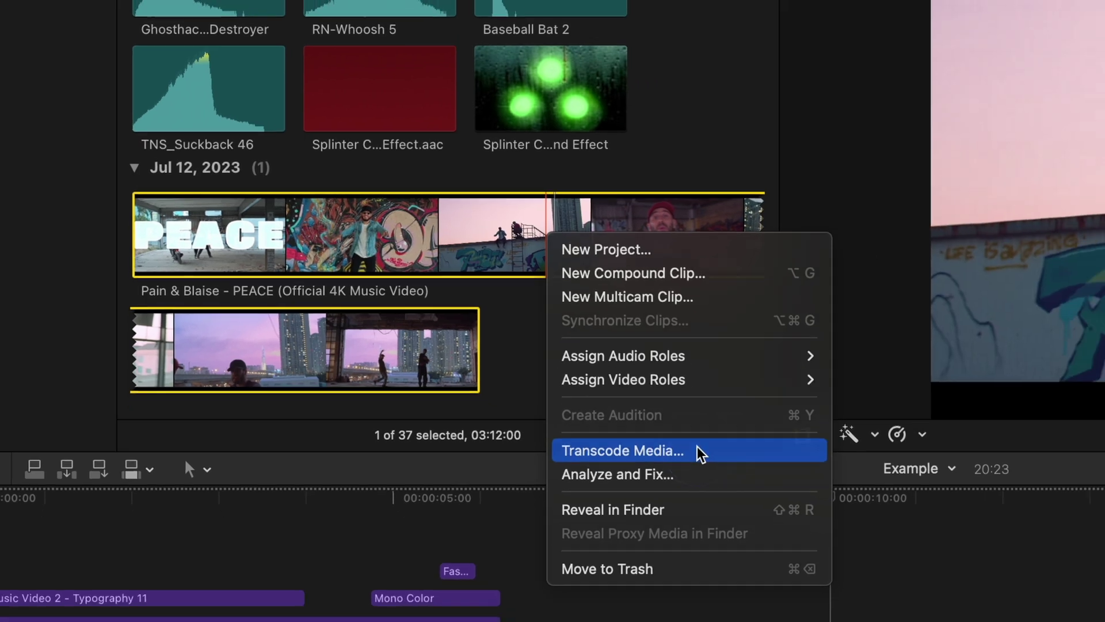
In Transcode Media for the clip, toggle the optimized and proxy media options on and off.
{"action": "left_click", "coordinate": [741, 470]}
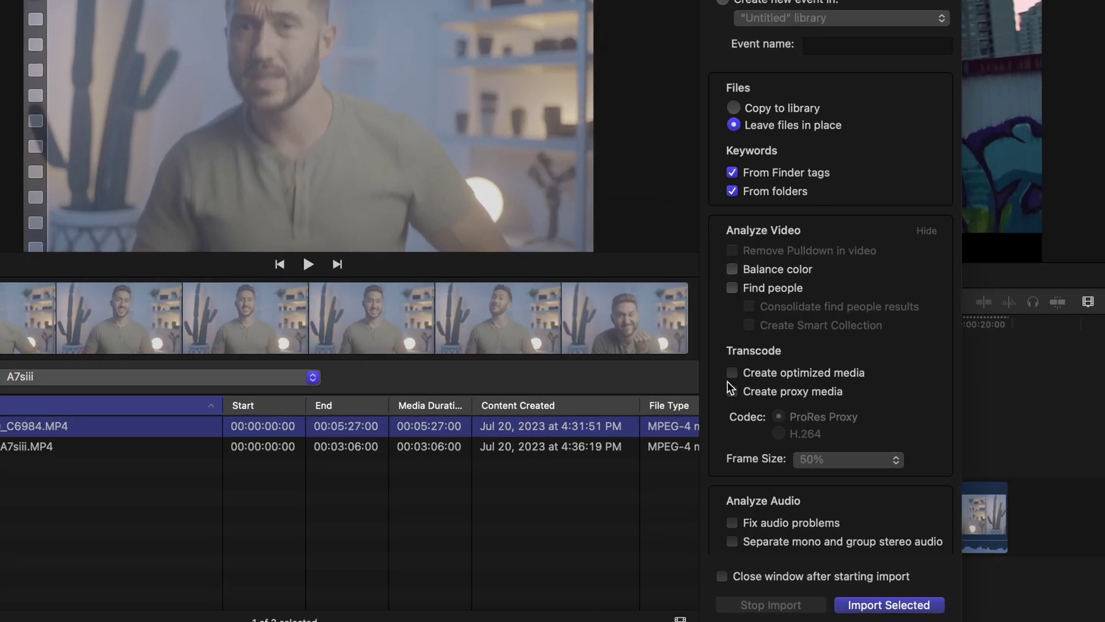
{"action": "left_click", "coordinate": [813, 383]}
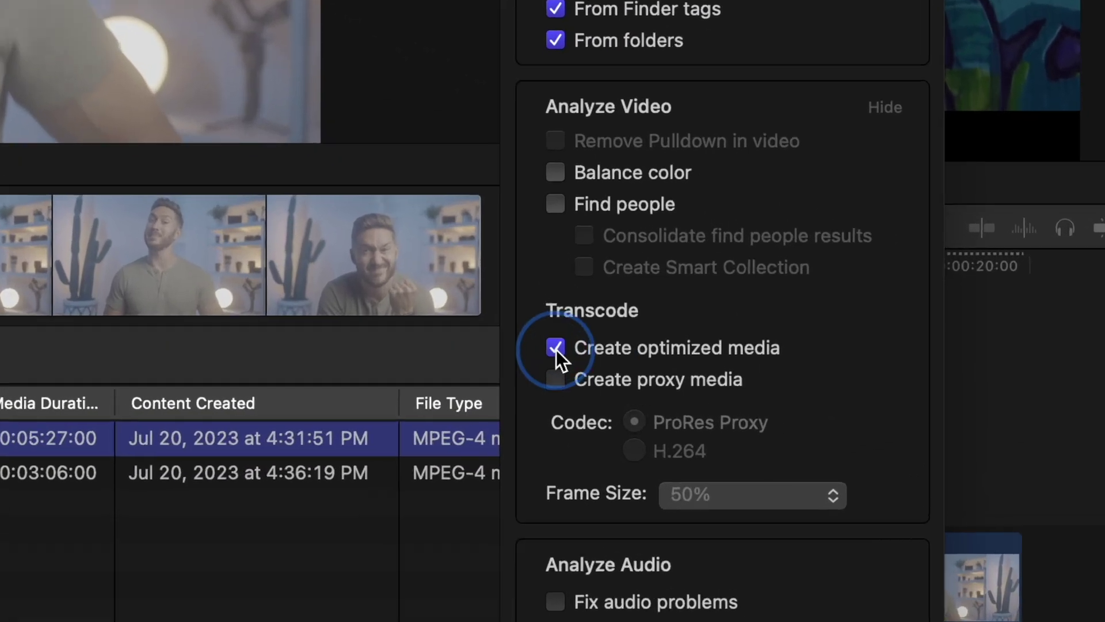
{"action": "left_click", "coordinate": [504, 341]}
{"action": "left_click", "coordinate": [504, 375]}
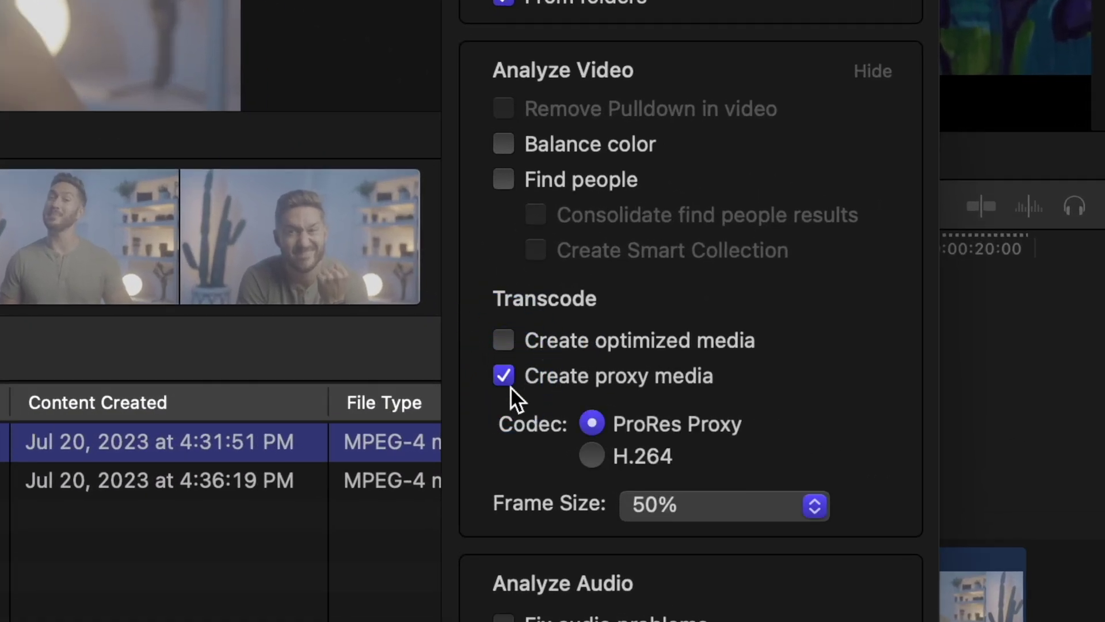
{"action": "left_click", "coordinate": [504, 375]}
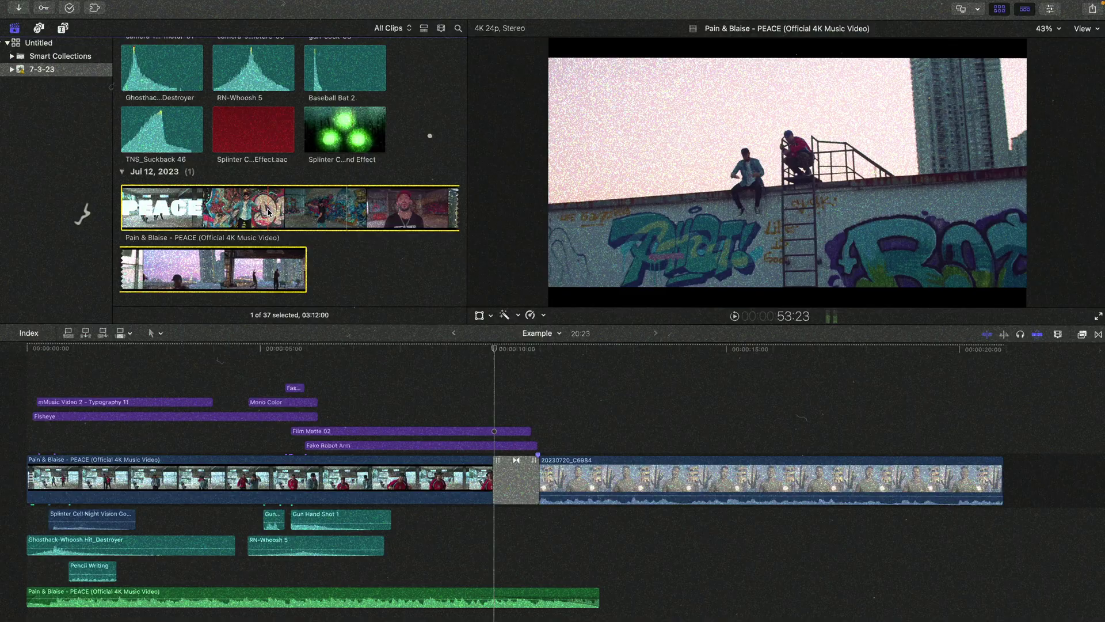
Transcode the PEACE clip with Create optimized media on and Create proxy media off.
{"action": "right_click", "coordinate": [265, 214]}
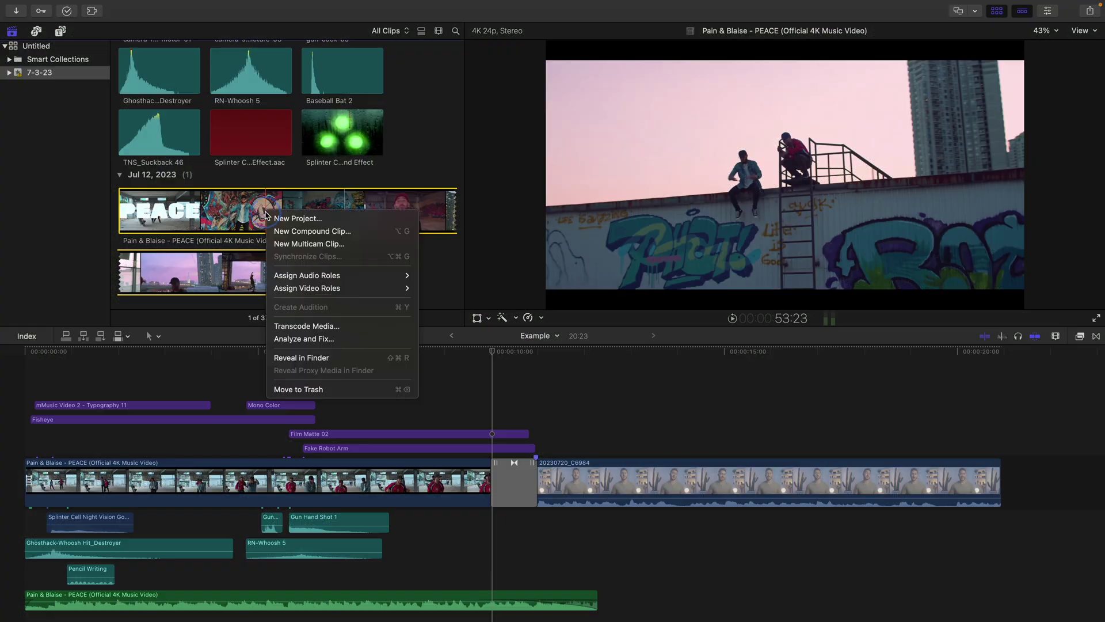
{"action": "left_click", "coordinate": [331, 326]}
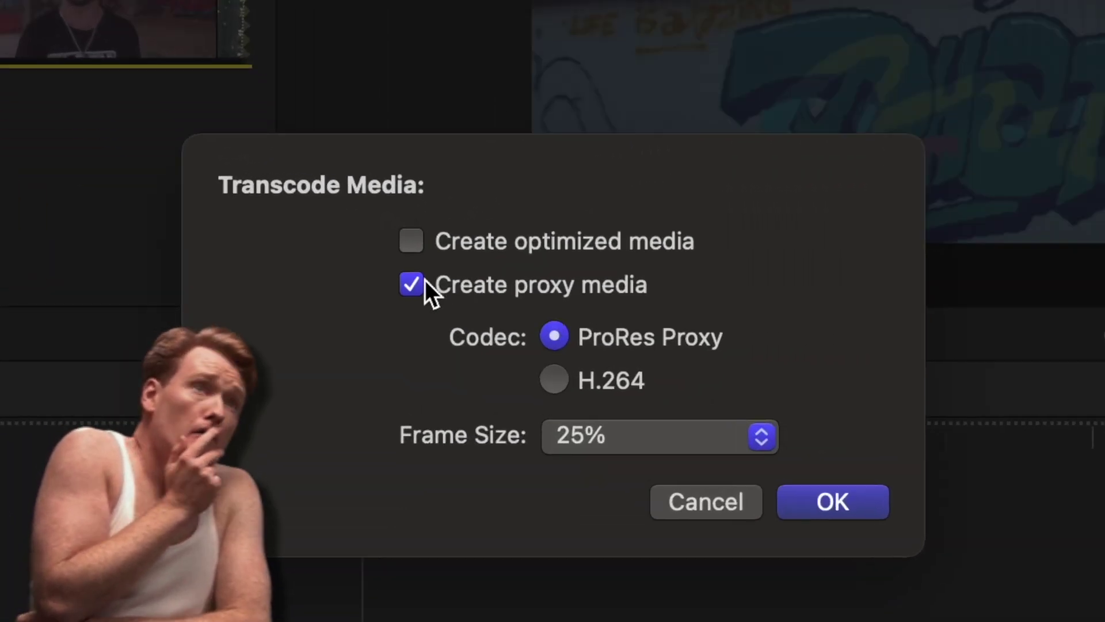
{"action": "left_click", "coordinate": [446, 291]}
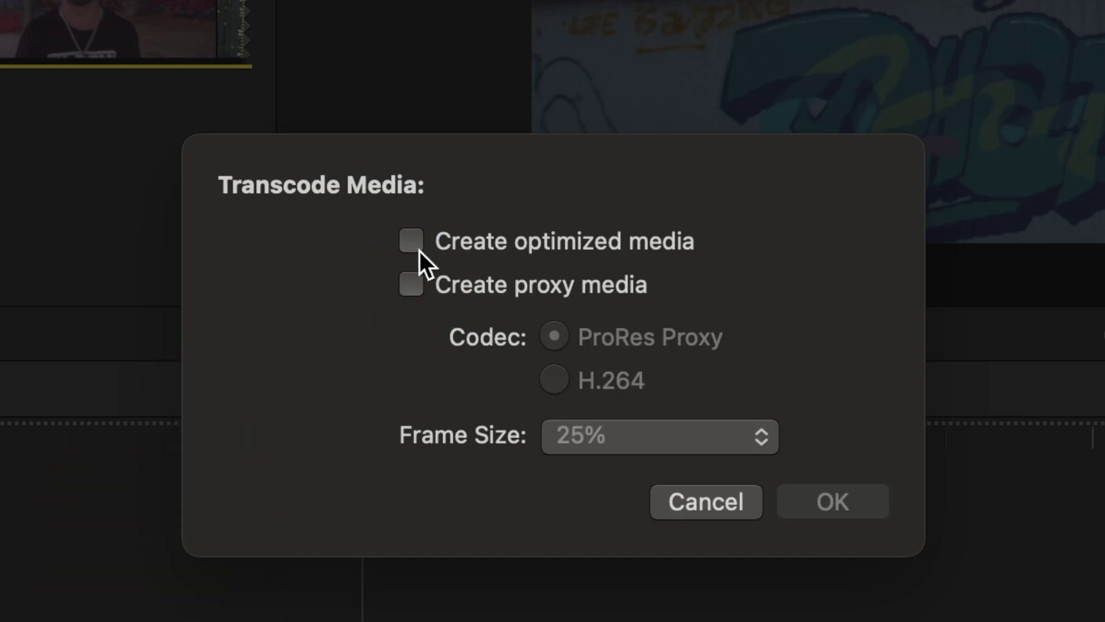
{"action": "left_click", "coordinate": [446, 261]}
{"action": "left_click", "coordinate": [849, 498]}
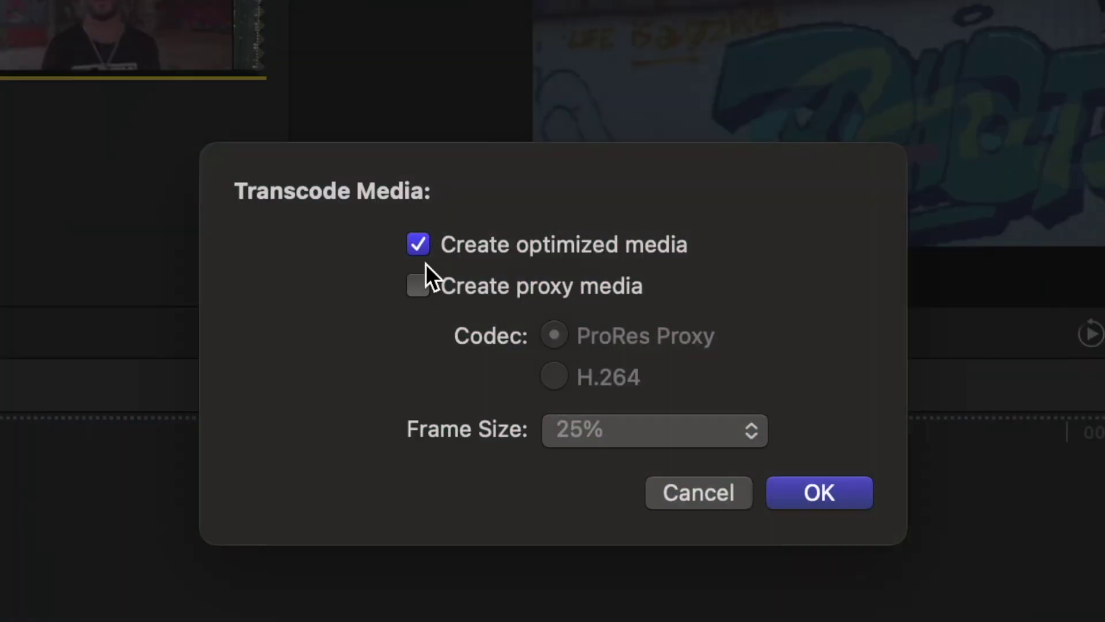
Transcode the PEACE clip to proxy media only, using ProRes Proxy at 25% frame size.
{"action": "left_click", "coordinate": [423, 247]}
{"action": "left_click", "coordinate": [420, 288]}
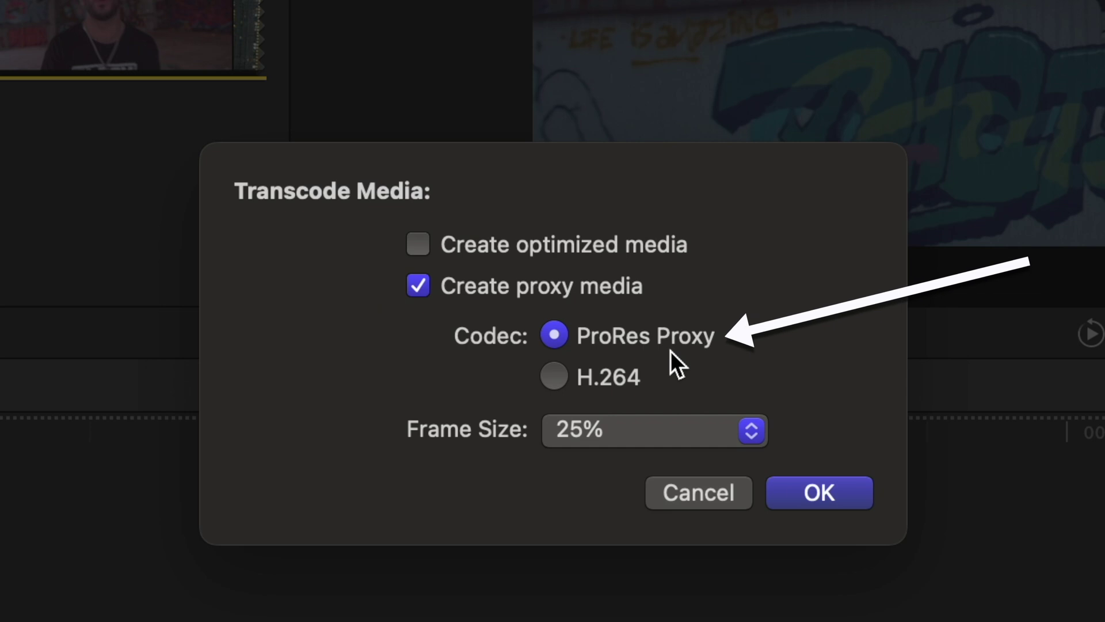
{"action": "left_click", "coordinate": [681, 432]}
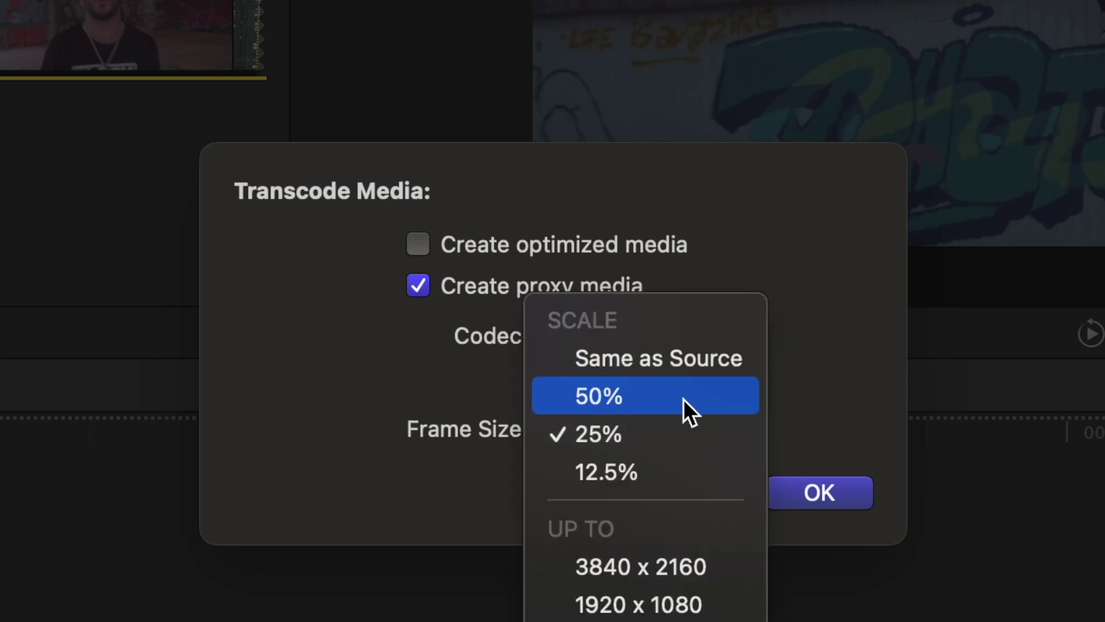
{"action": "left_click", "coordinate": [685, 433]}
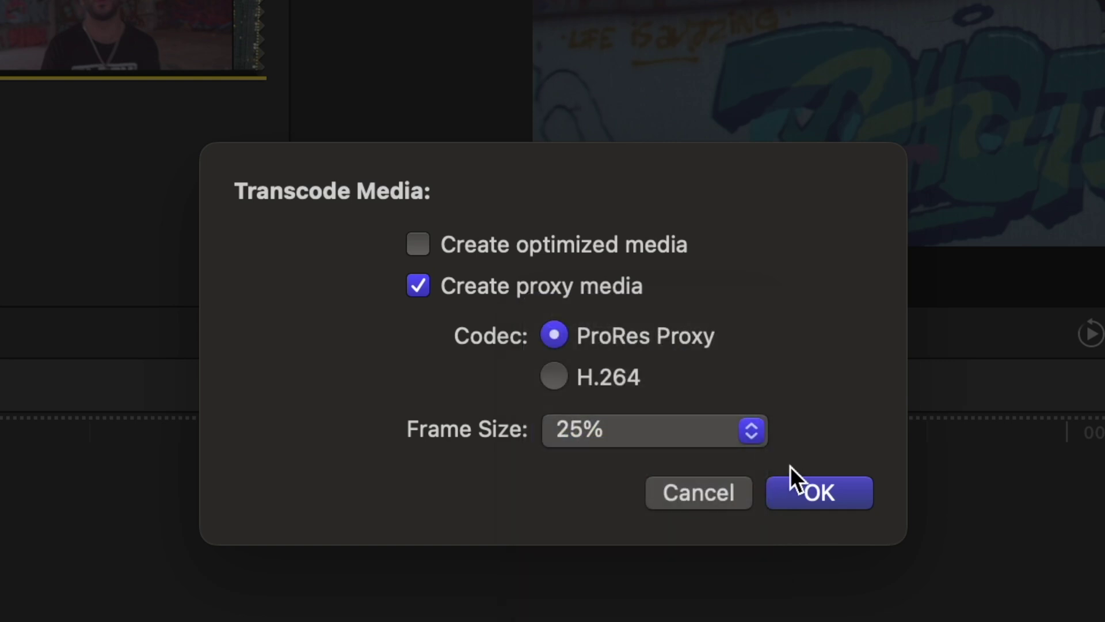
{"action": "left_click", "coordinate": [821, 505]}
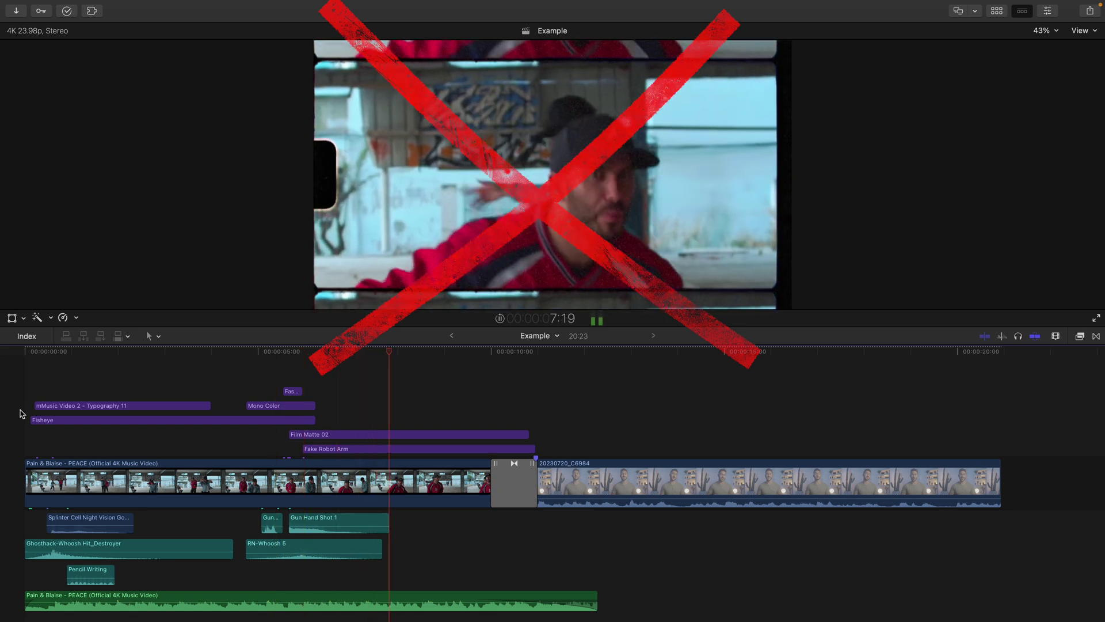
Switch playback to Proxy Only to reveal 20230720_C6984's missing proxy, then back to Proxy Preferred.
{"action": "left_click", "coordinate": [31, 352]}
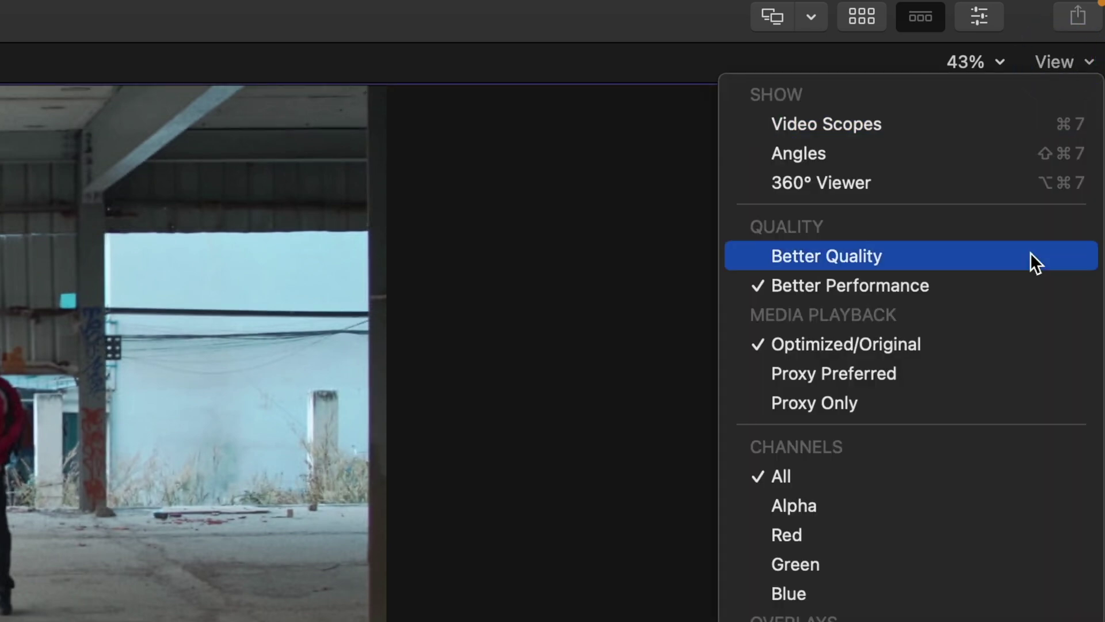
{"action": "left_click", "coordinate": [1022, 379]}
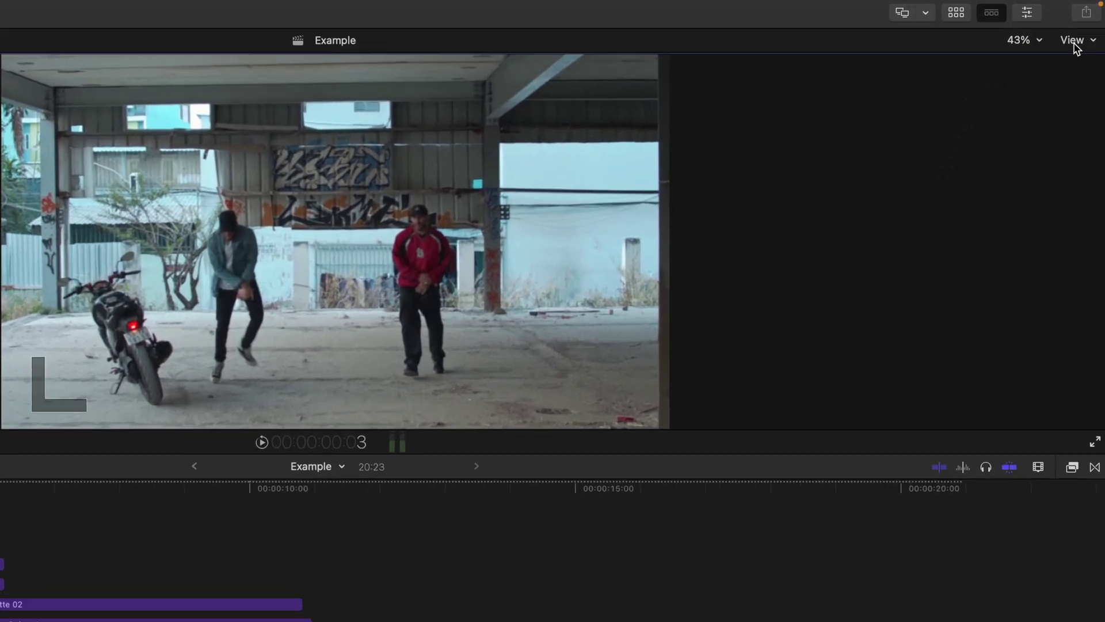
{"action": "left_click", "coordinate": [1080, 31]}
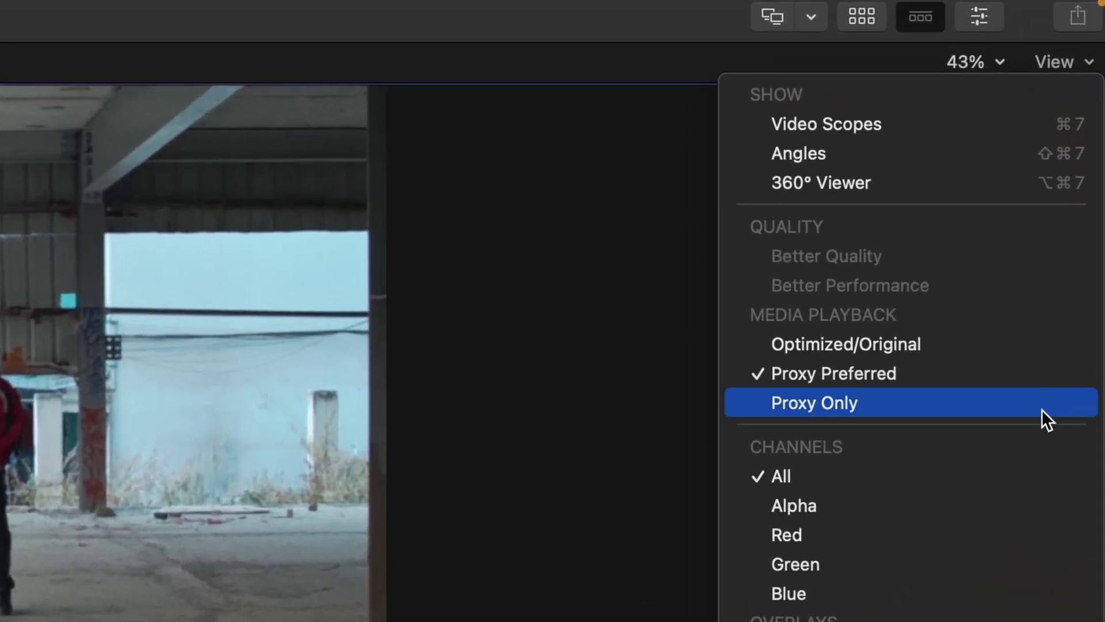
{"action": "left_click", "coordinate": [1042, 406]}
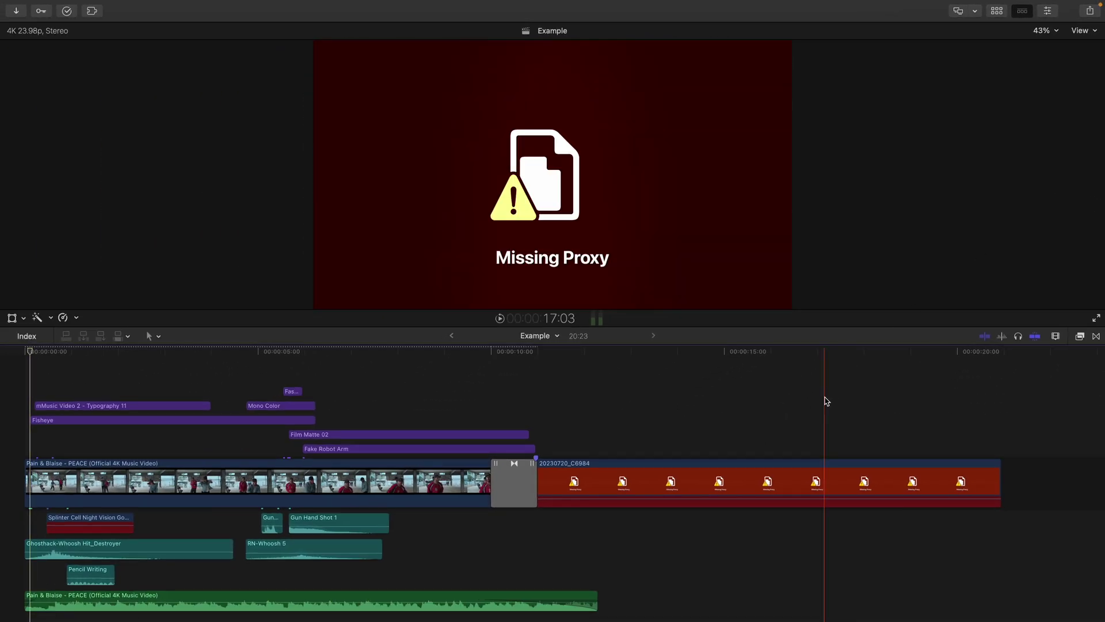
{"action": "left_click", "coordinate": [1080, 30]}
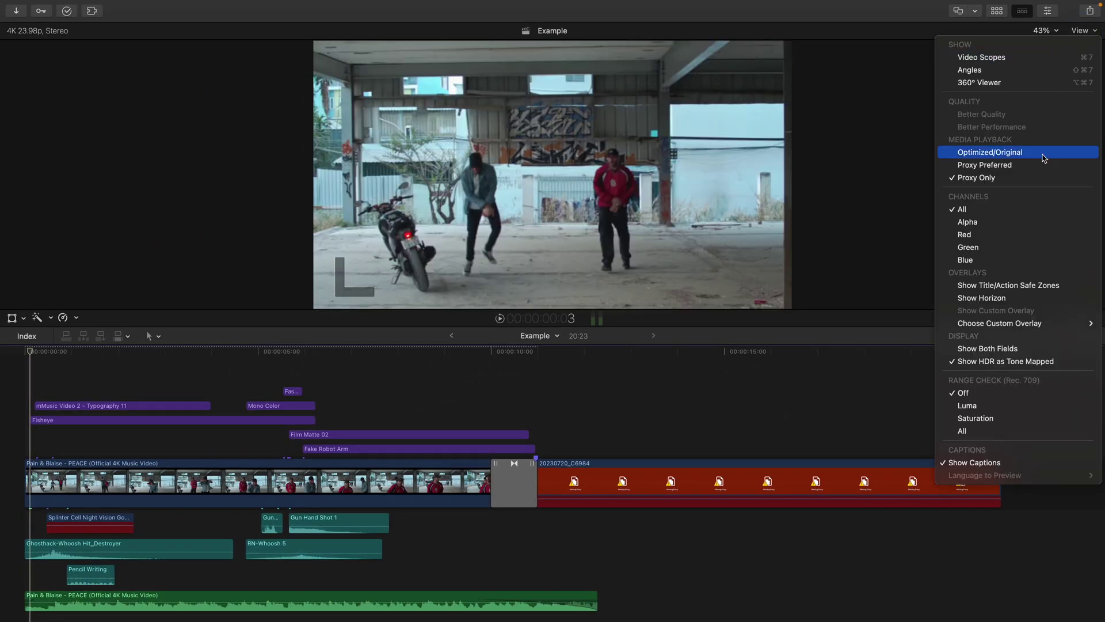
{"action": "left_click", "coordinate": [1043, 165]}
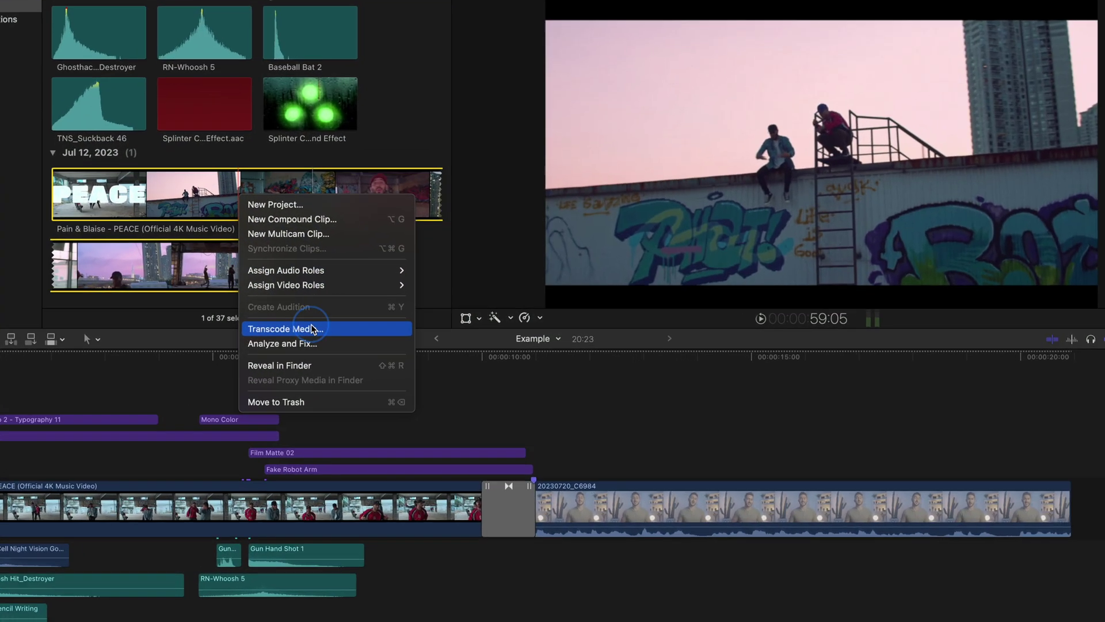
Set the PEACE clip's proxy transcode to H.264 at 12.5% frame size.
{"action": "left_click", "coordinate": [344, 326]}
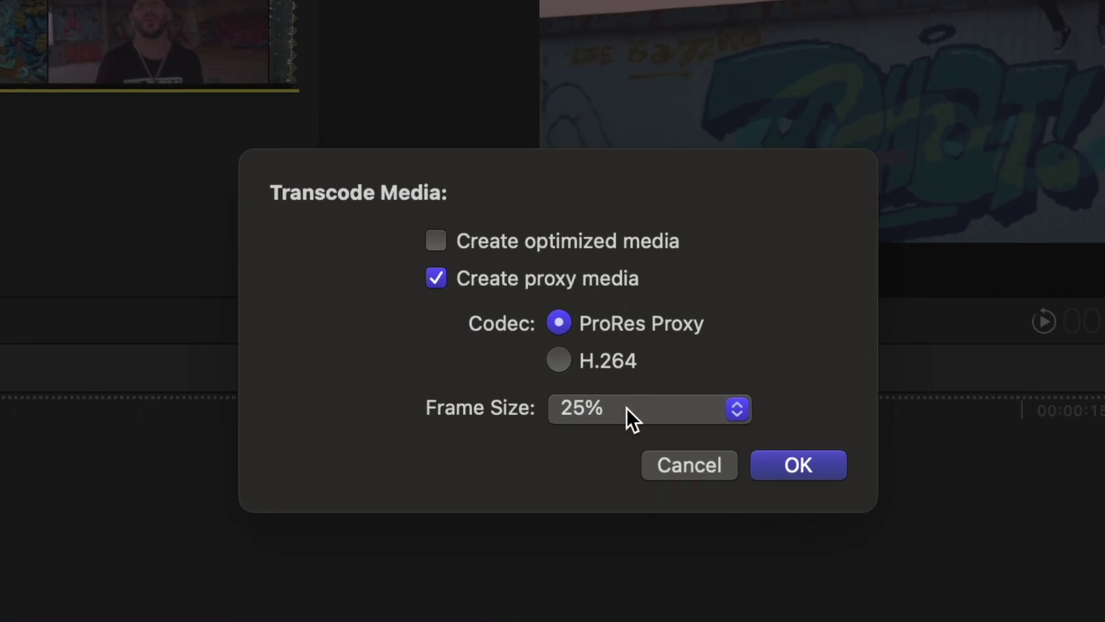
{"action": "left_click", "coordinate": [627, 409]}
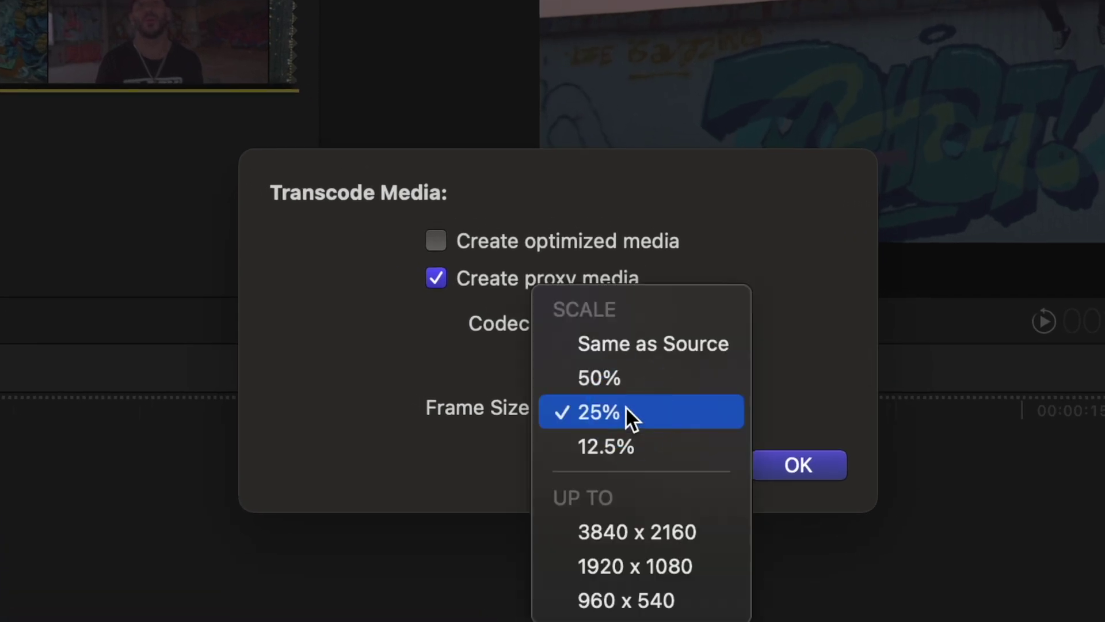
{"action": "left_click", "coordinate": [658, 444]}
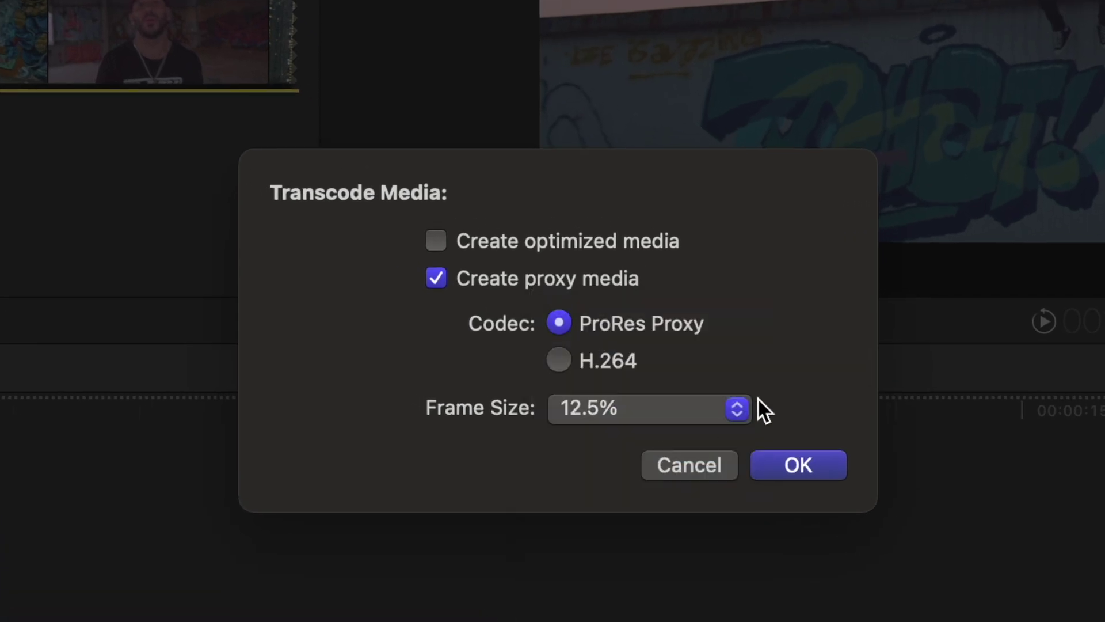
{"action": "left_click", "coordinate": [559, 360]}
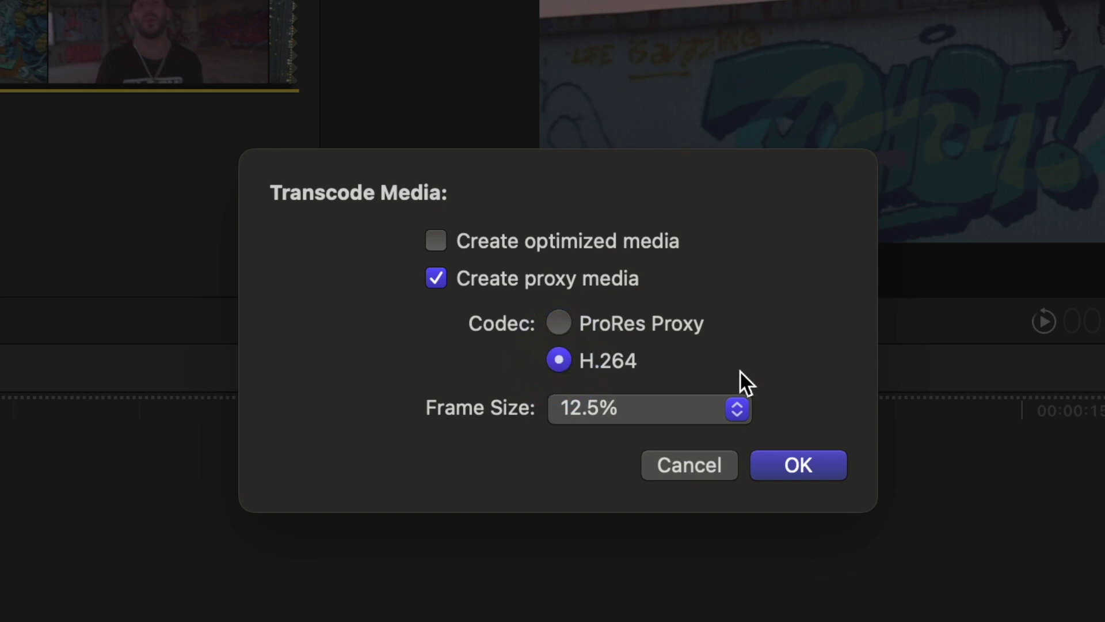
{"action": "left_click", "coordinate": [703, 407]}
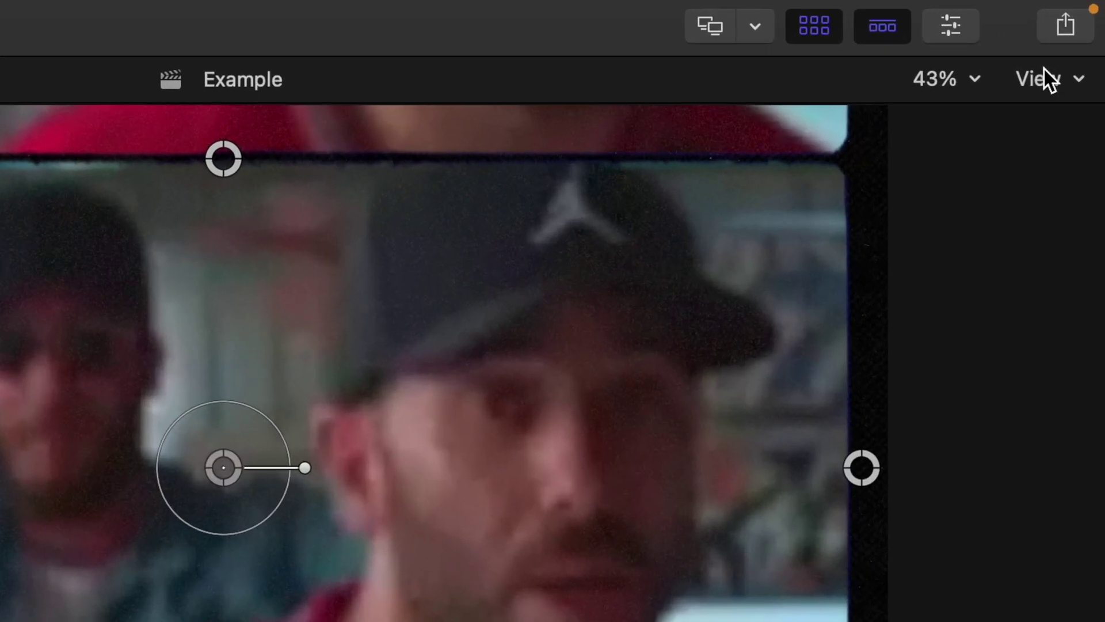
Switch playback to Optimized/Original and try exporting the project as HEVC.
{"action": "left_click", "coordinate": [1078, 32]}
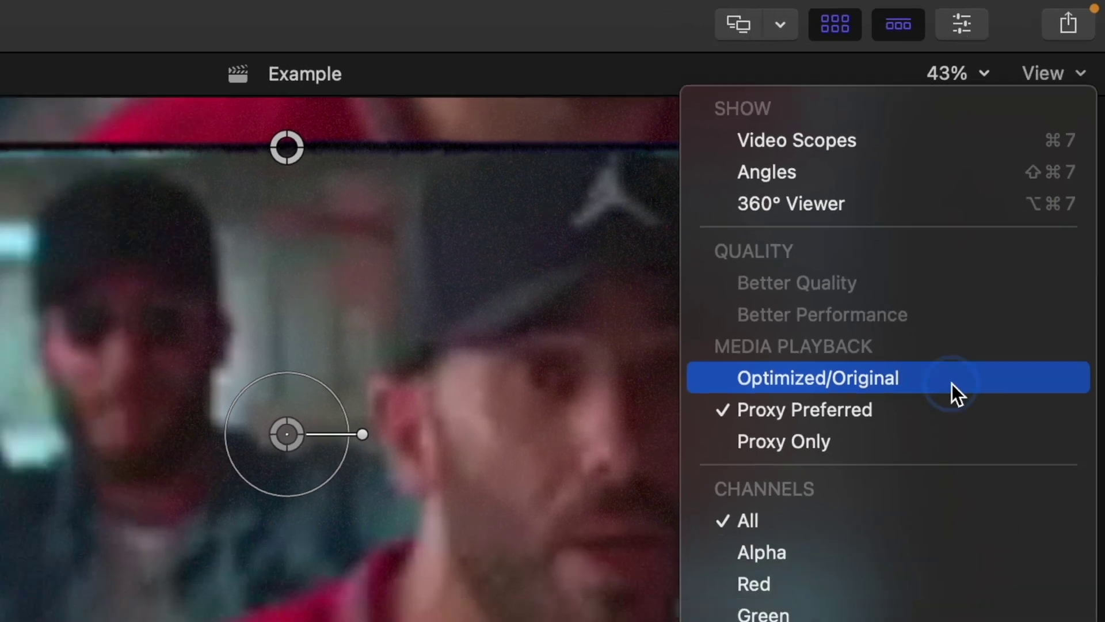
{"action": "left_click", "coordinate": [924, 450]}
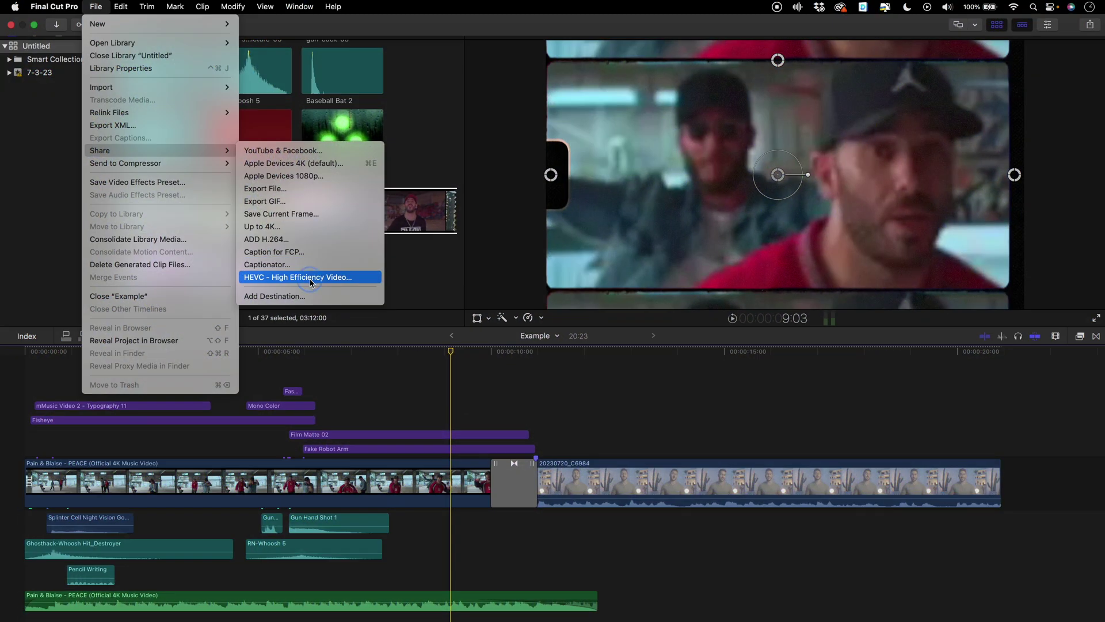
{"action": "left_click", "coordinate": [273, 286]}
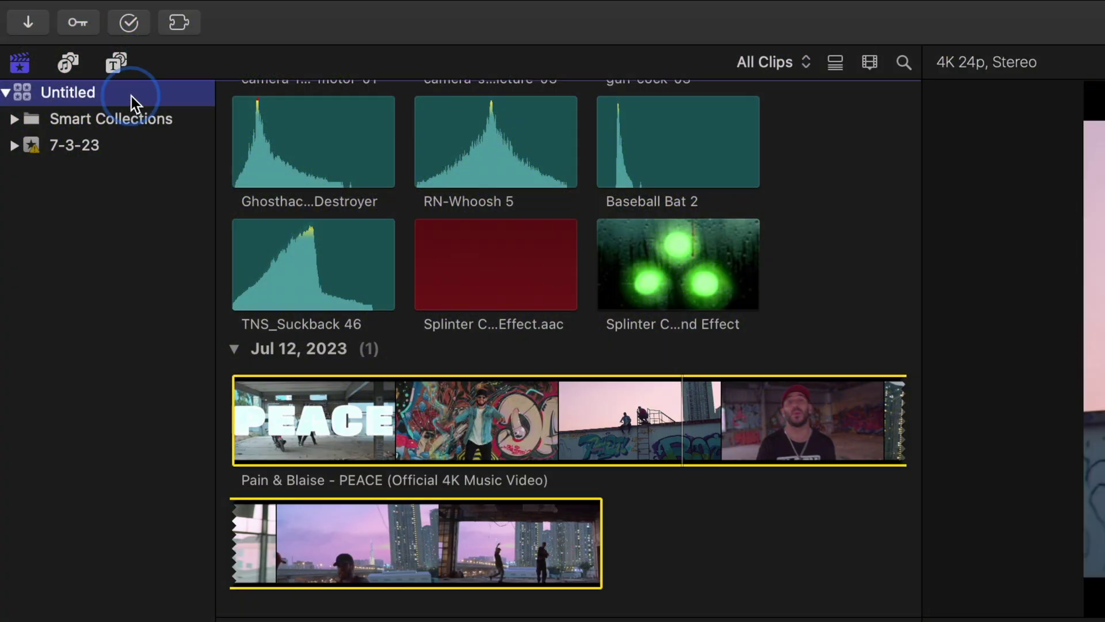
Under Delete Generated Library Files, tick Delete Proxy Media and Delete Render Files (All).
{"action": "left_click", "coordinate": [185, 11]}
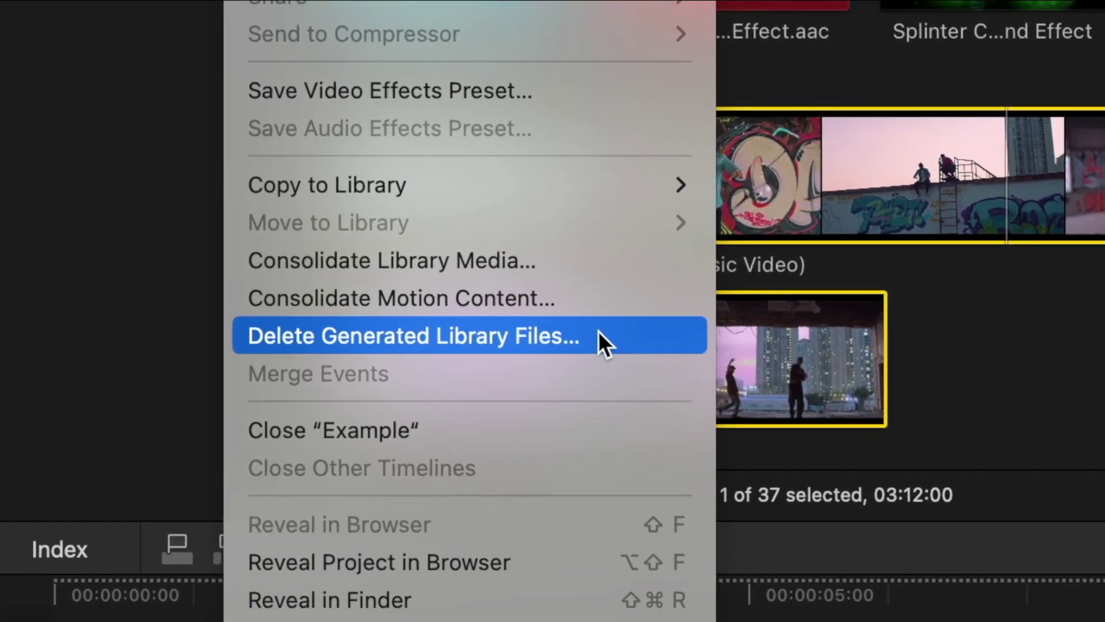
{"action": "left_click", "coordinate": [598, 330]}
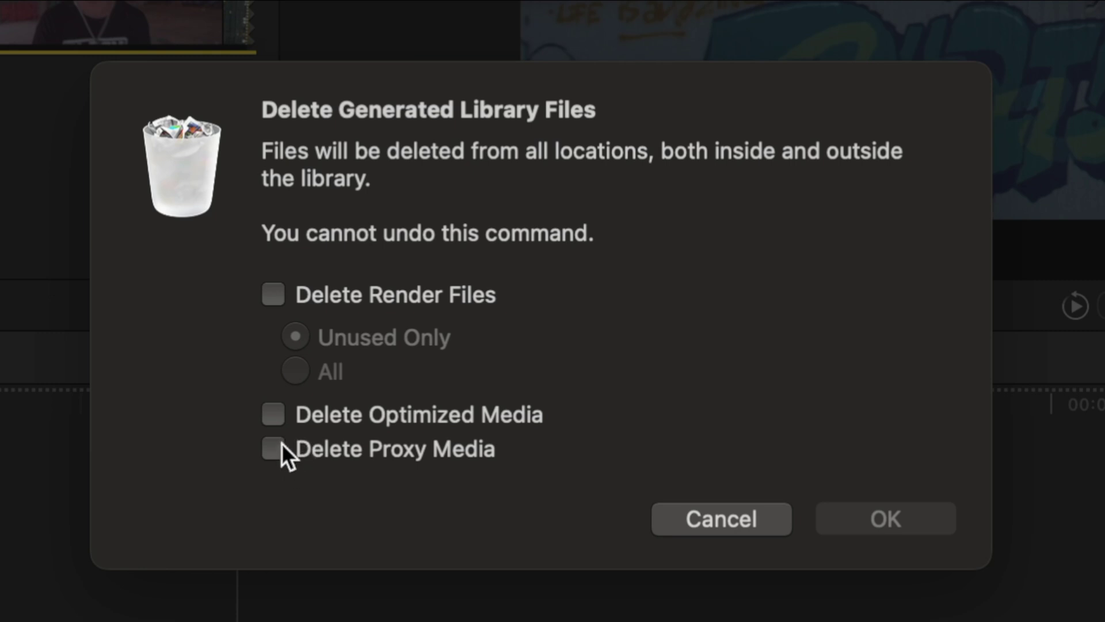
{"action": "left_click", "coordinate": [279, 447]}
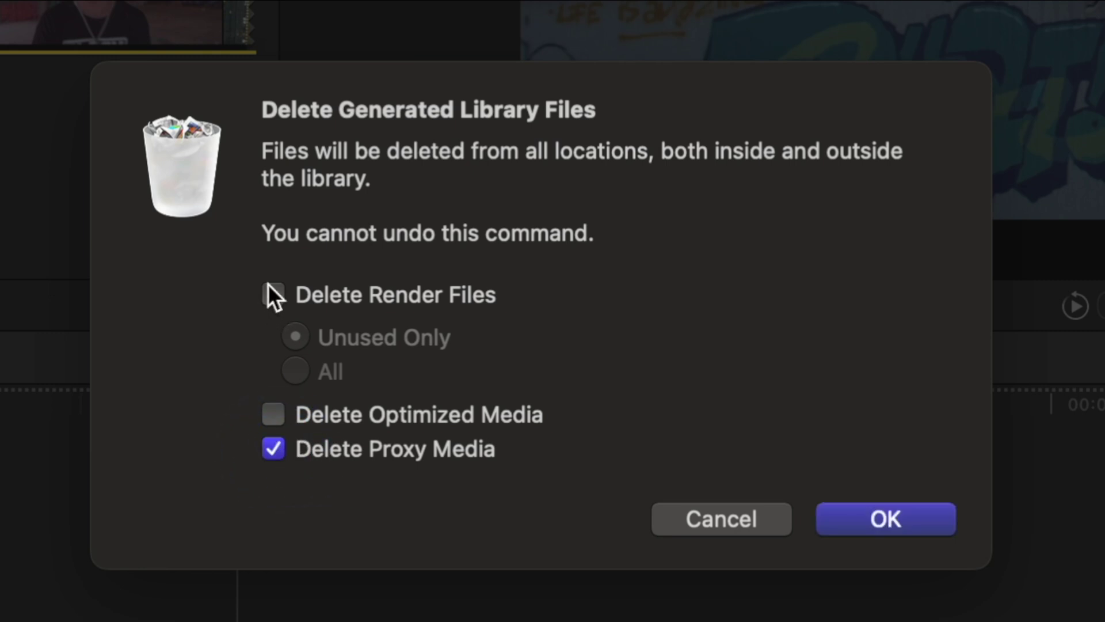
{"action": "left_click", "coordinate": [294, 373]}
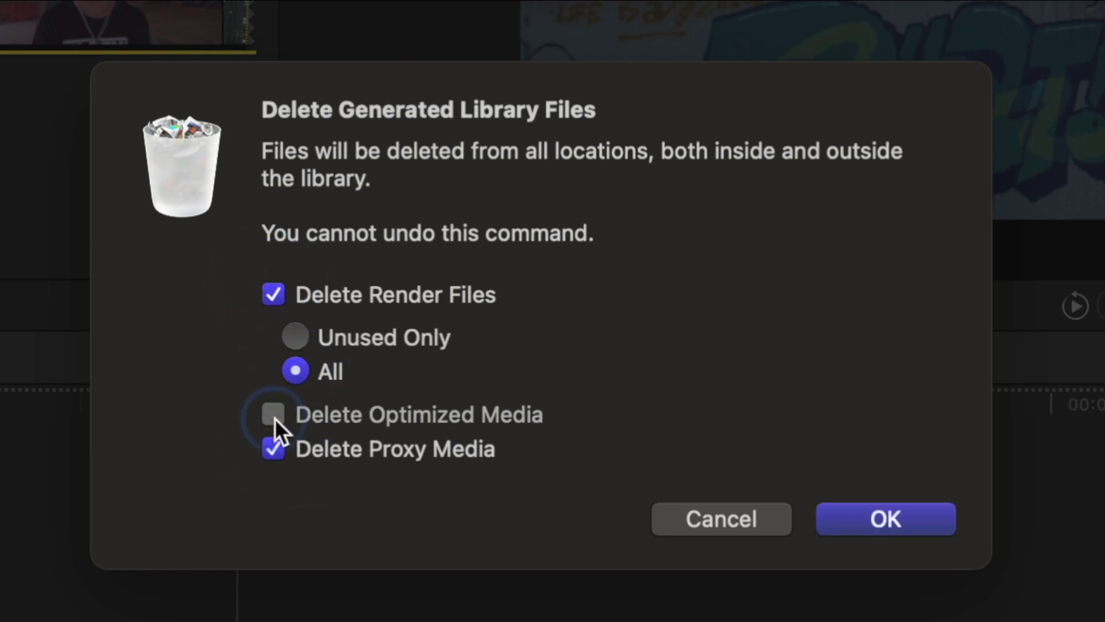
Confirm deletion of all render files and proxy media from the library.
{"action": "left_click", "coordinate": [879, 520]}
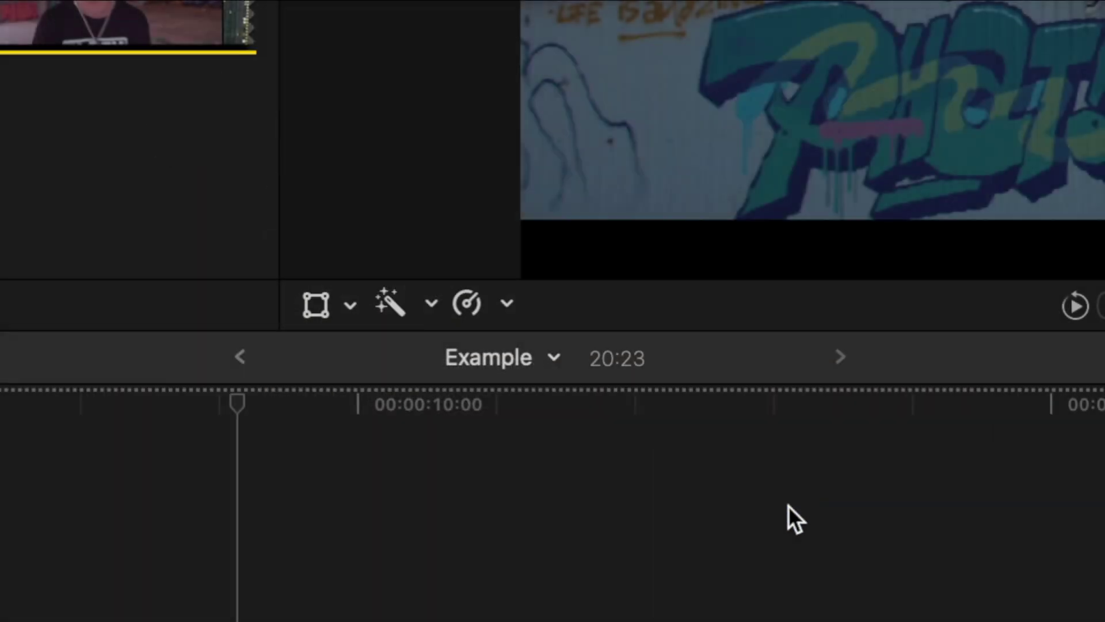